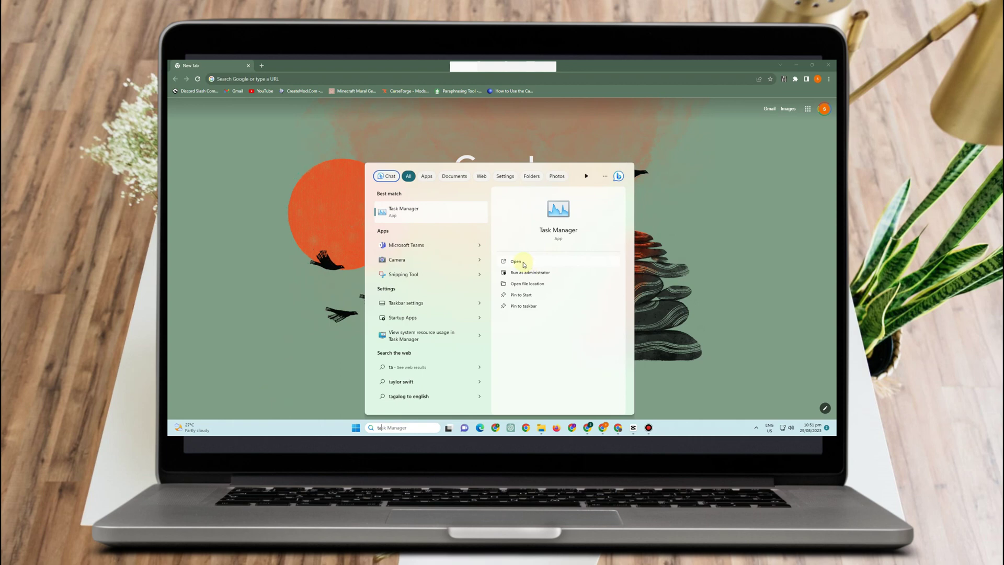
- Open Task Manager full-screen and scroll down to the Java Update Scheduler process, leaving it running
left_click(524, 264)
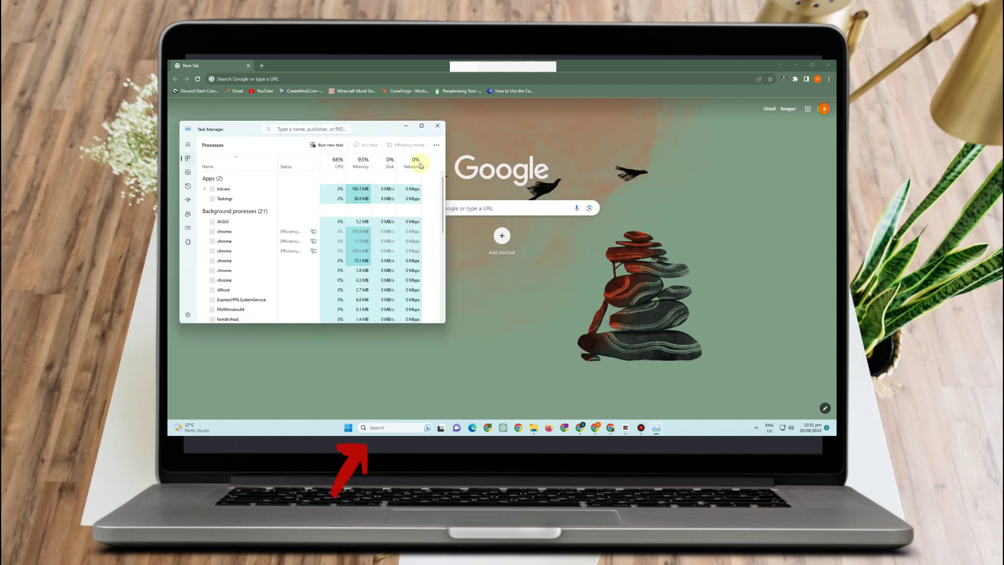
left_click(422, 128)
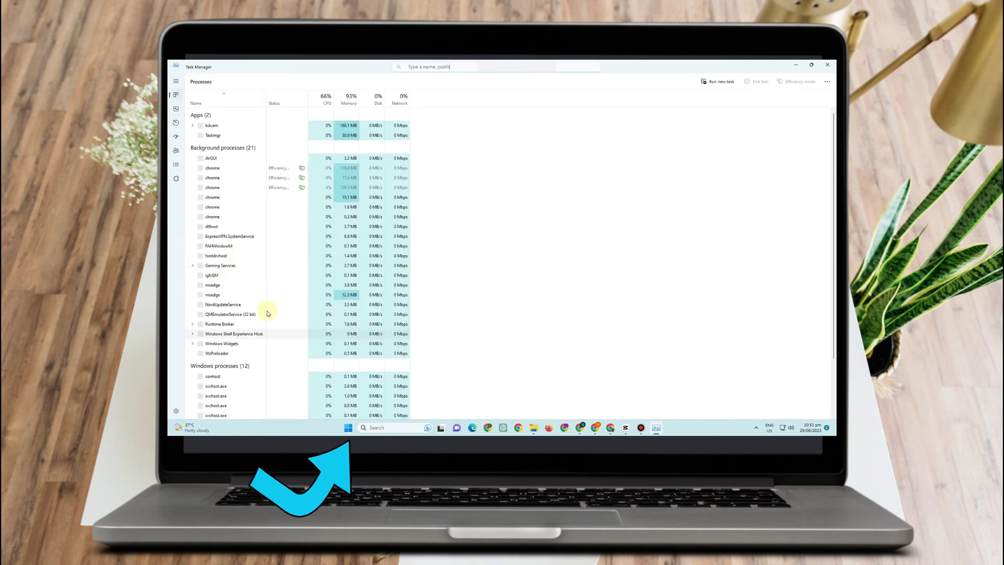
scroll(255, 287, "down", 1)
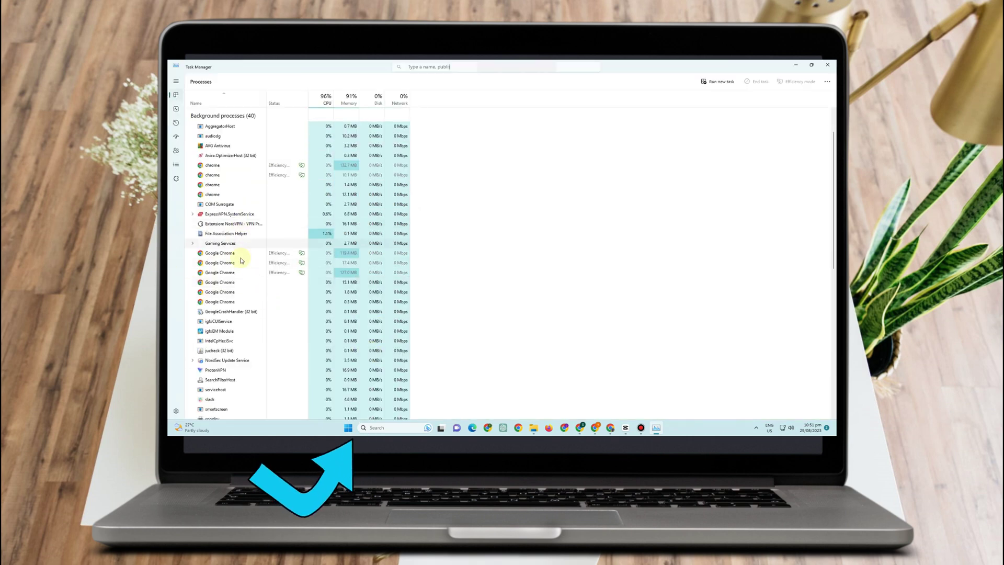
scroll(242, 253, "down", 1)
scroll(245, 275, "down", 2)
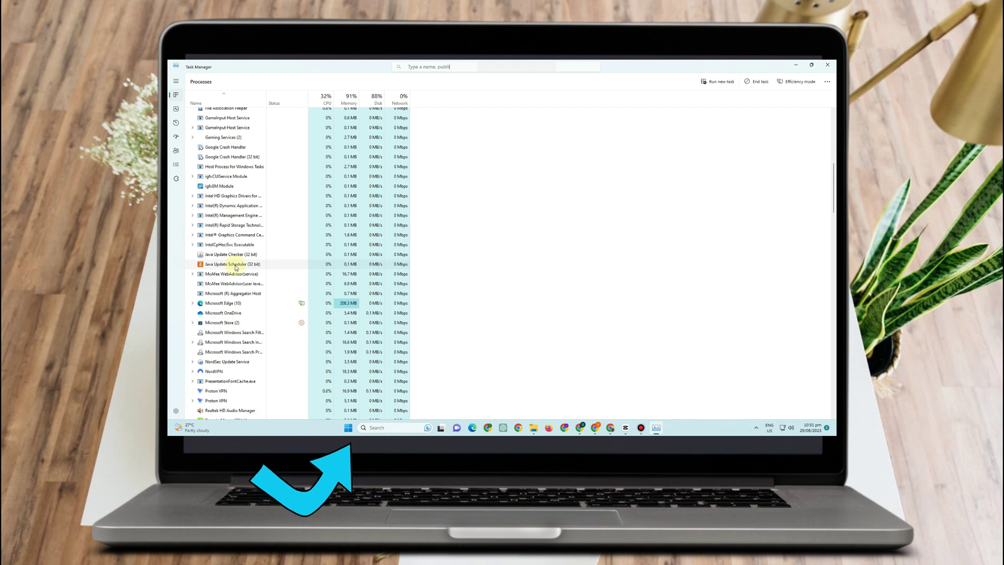
right_click(236, 268)
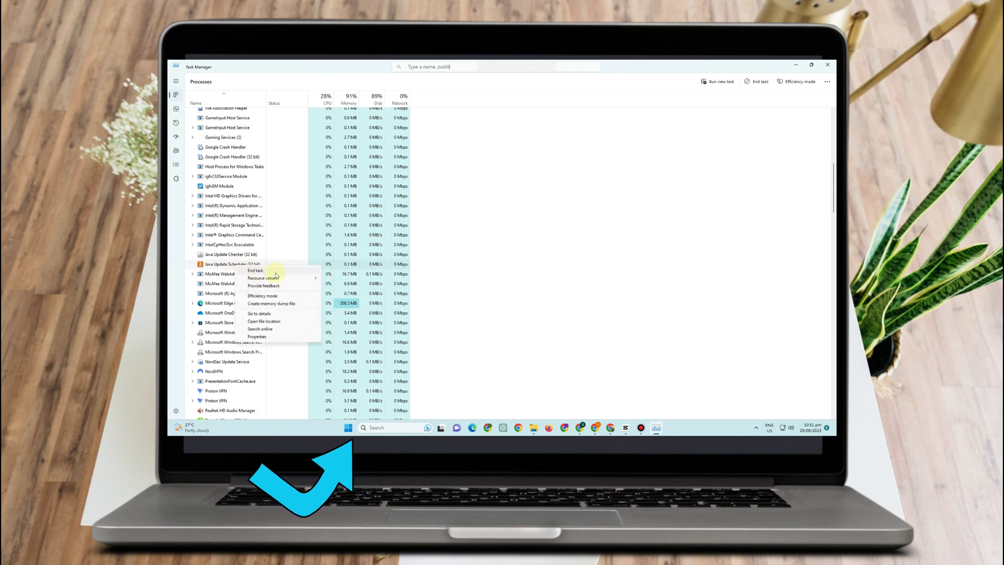
left_click(691, 365)
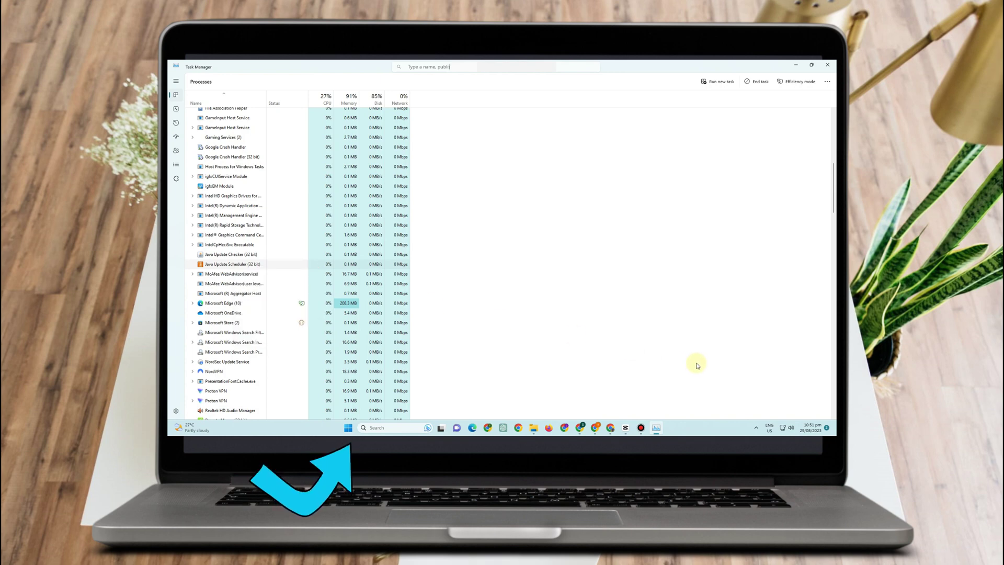
- Open the Run dialog by searching 'run' and clear its Open field
left_click(399, 428)
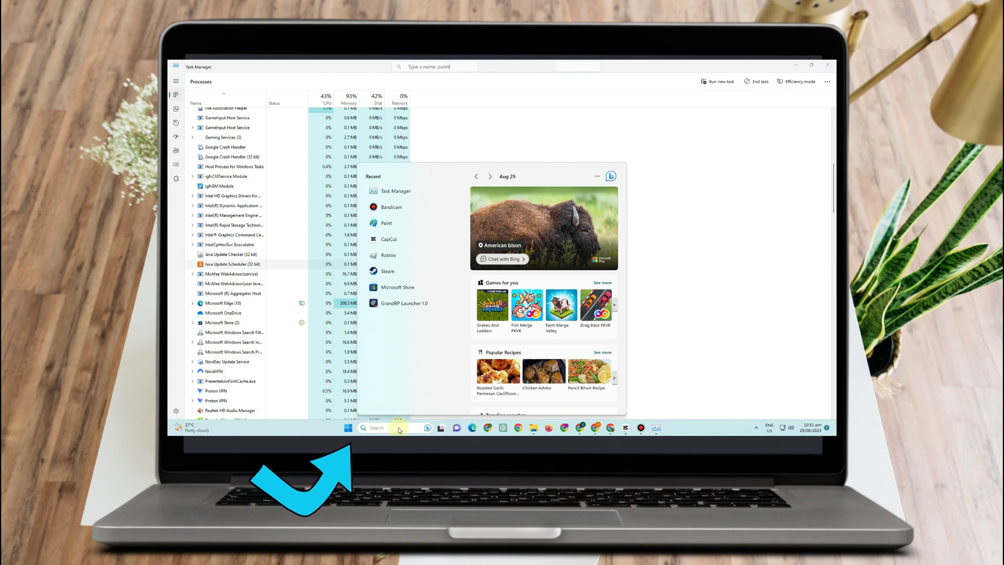
type("run")
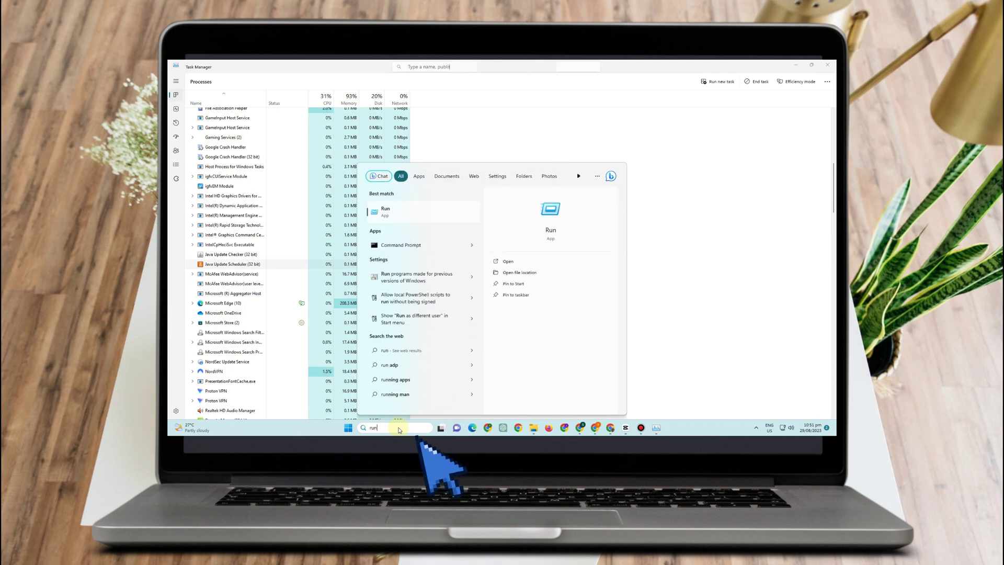
left_click(422, 209)
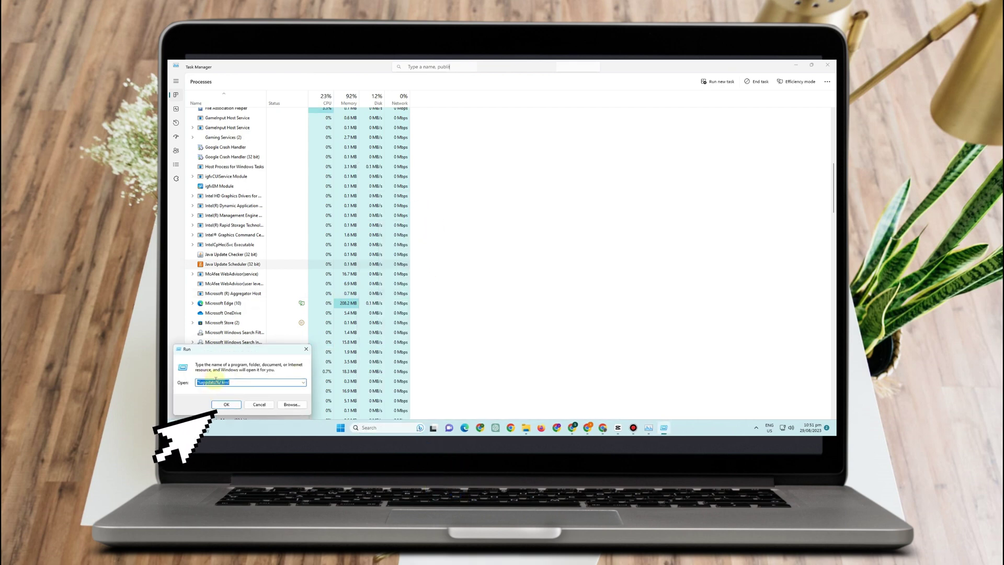
type("%")
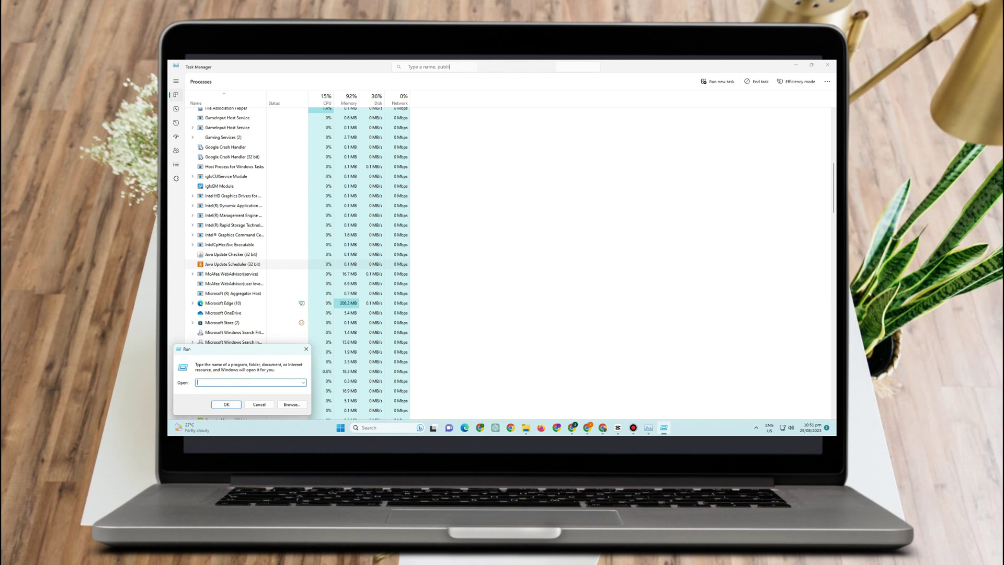
- Go up from Roaming to AppData, open Local, and select the Riot Games folder
left_click(396, 428)
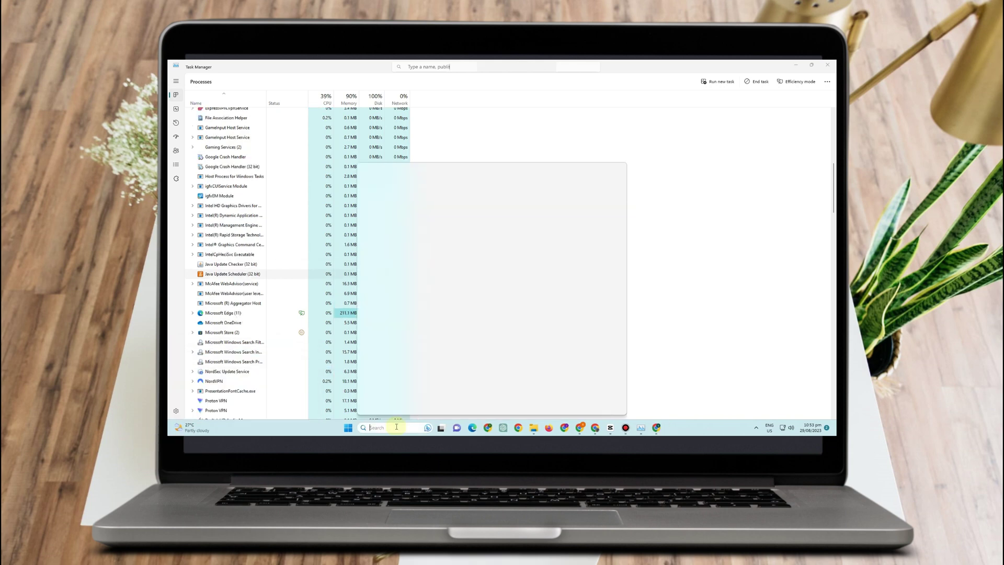
type("r")
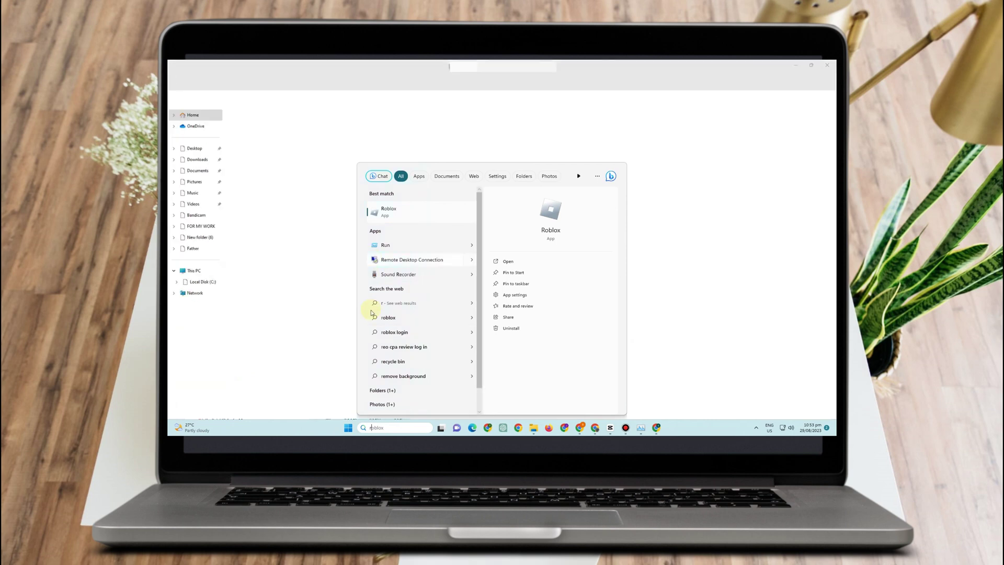
type("i")
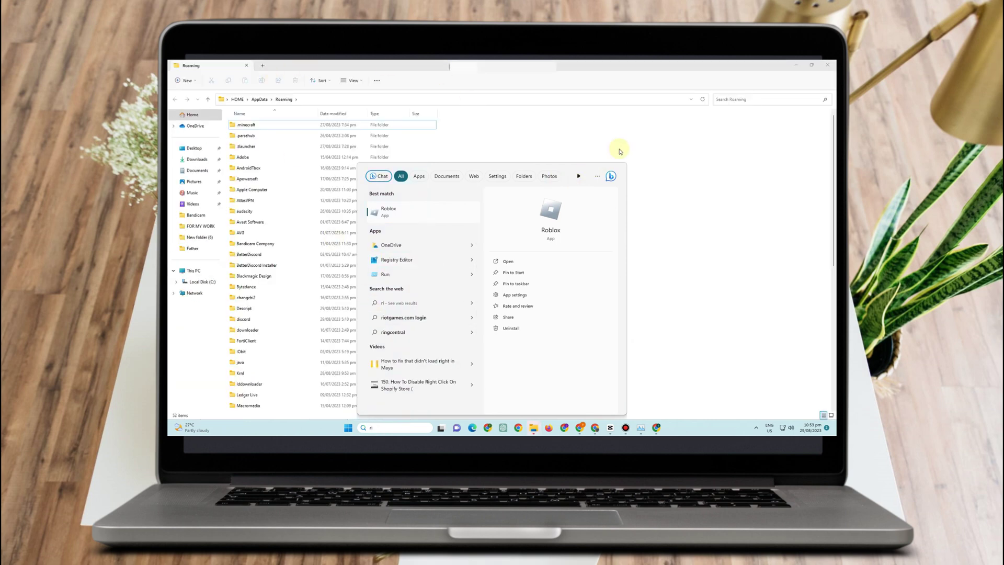
left_click(620, 152)
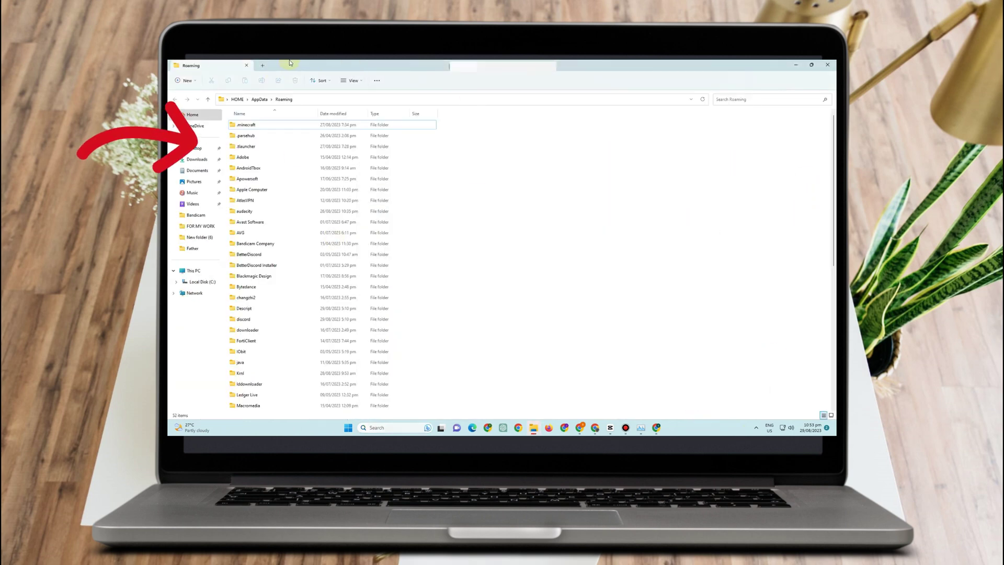
left_click(260, 99)
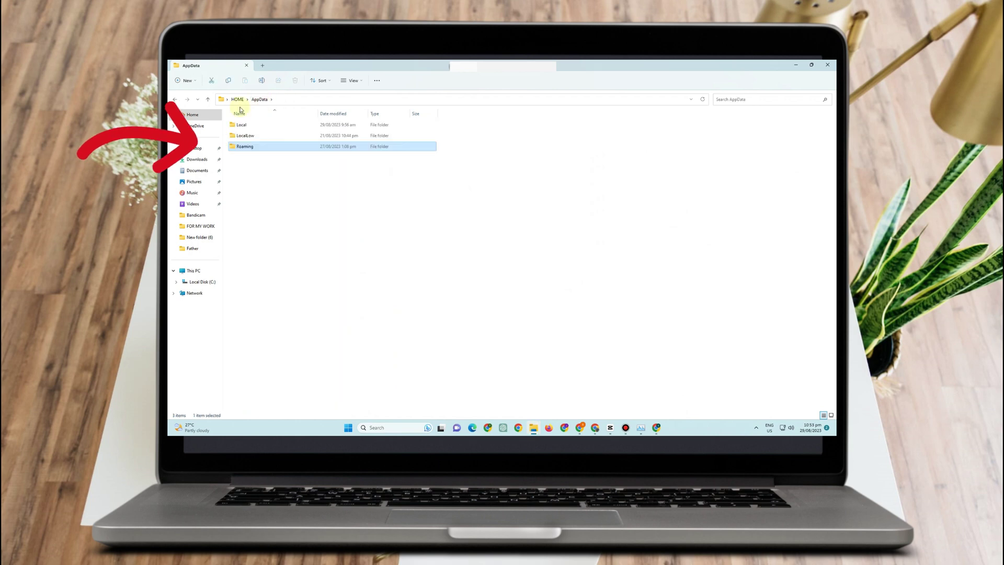
left_click(244, 125)
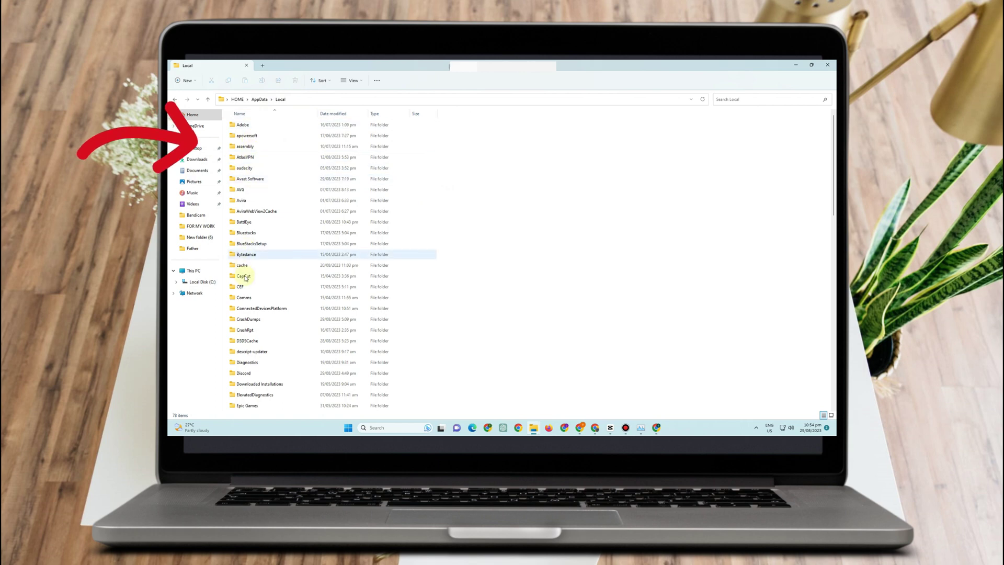
scroll(249, 313, "down", 15)
left_click(252, 149)
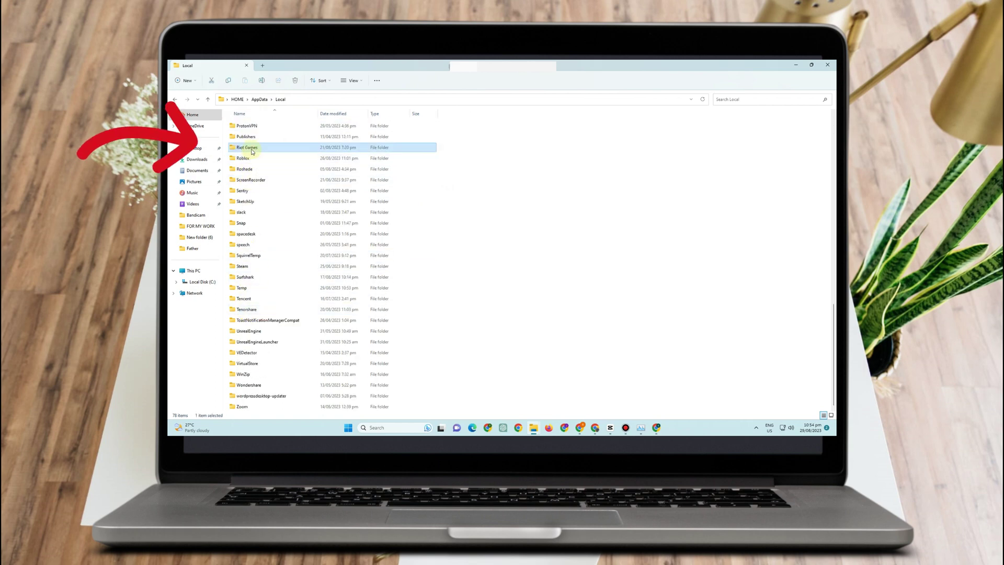
- Open the Riot Games > Riot Client > Config folder
double_click(252, 150)
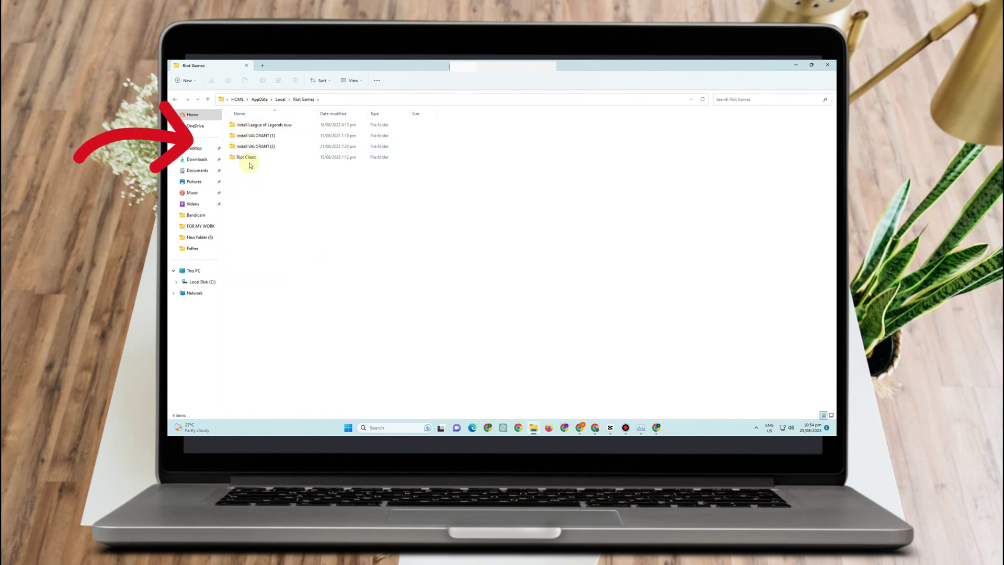
left_click(254, 158)
double_click(254, 158)
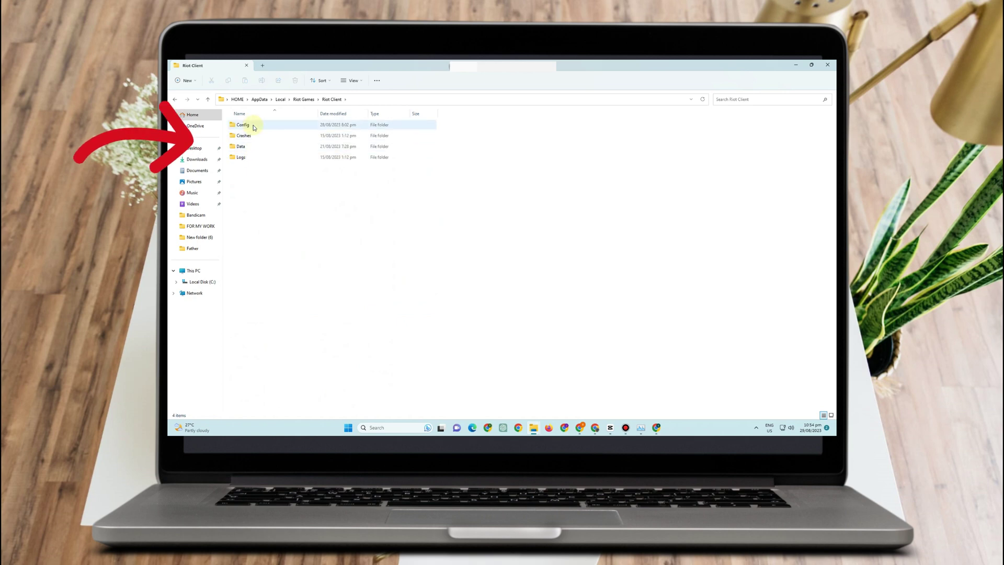
left_click(254, 126)
double_click(254, 126)
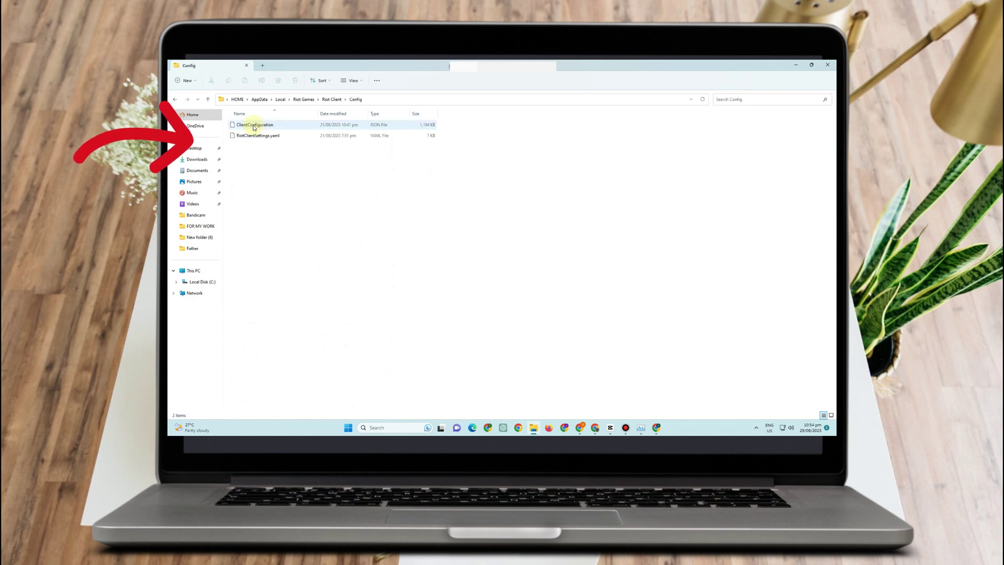
- Delete RiotClientSettings.yaml, leaving only ClientConfiguration in the Config folder
left_click(263, 136)
left_click(265, 138)
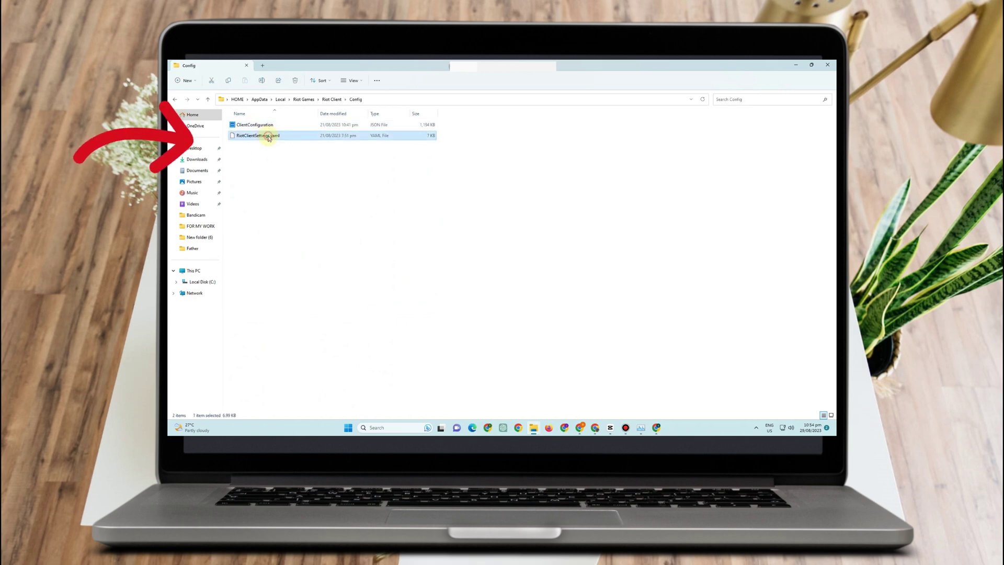
right_click(268, 136)
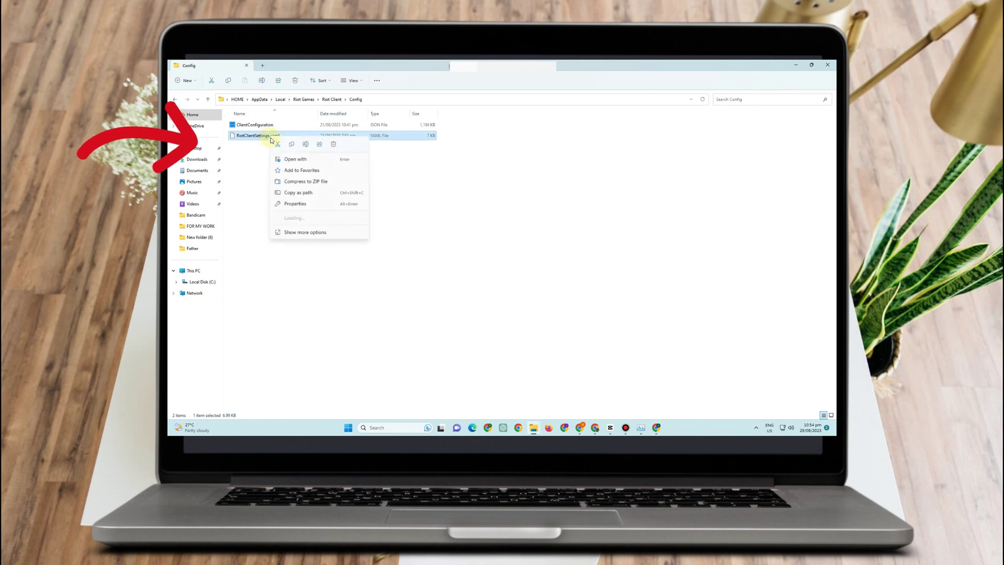
left_click(333, 143)
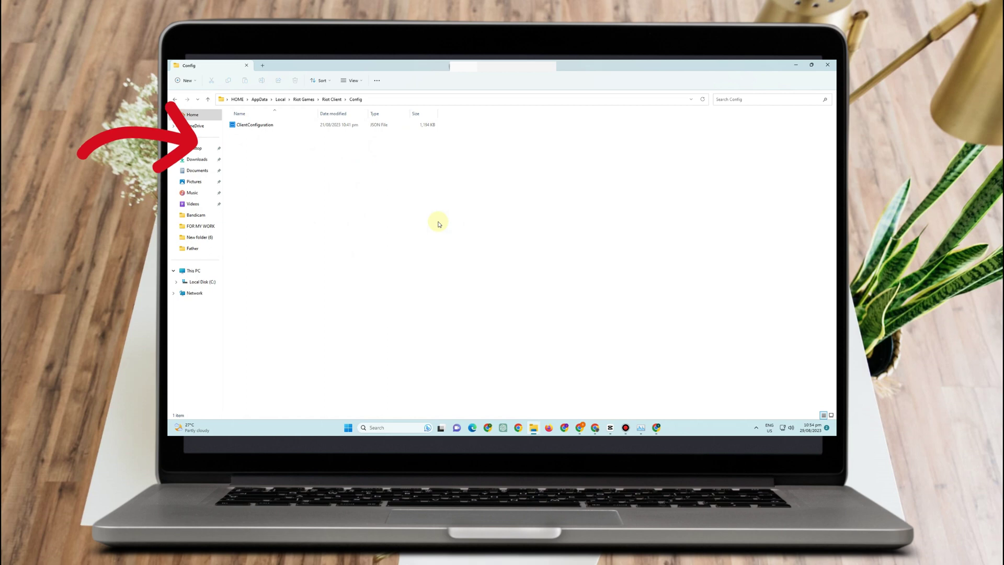
left_click(373, 426)
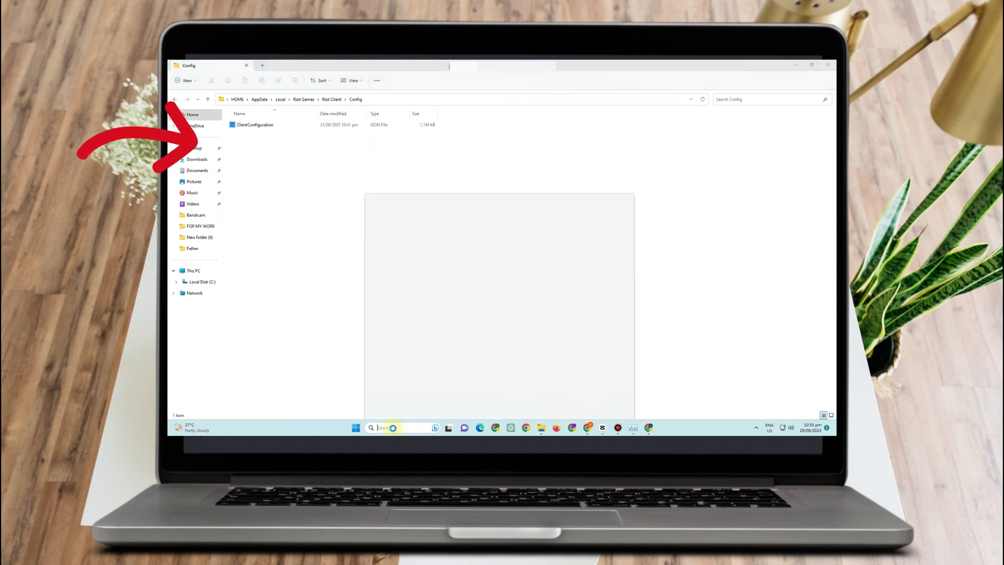
type("run")
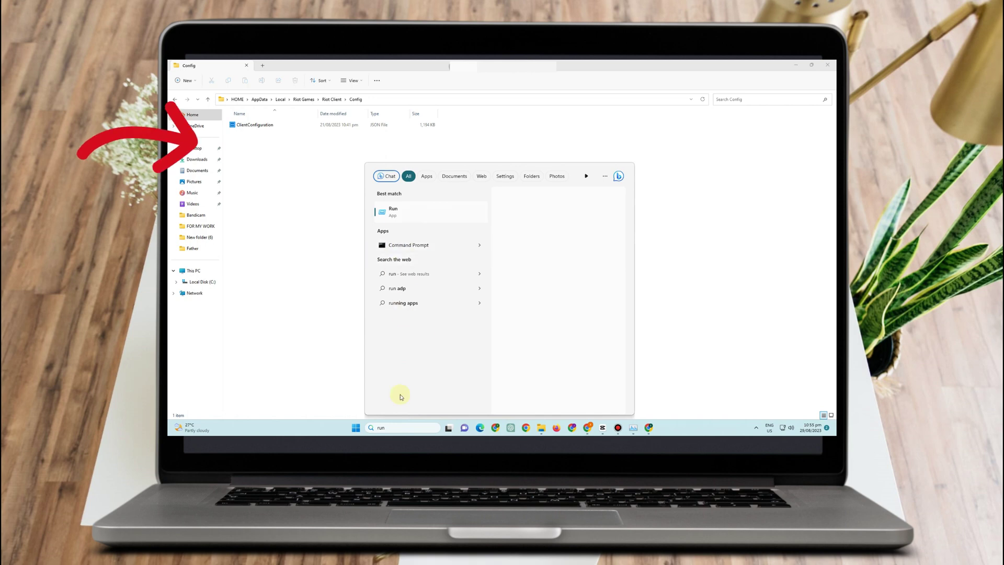
- Run %appdata%, then go up to AppData and open its Local folder
key("Return")
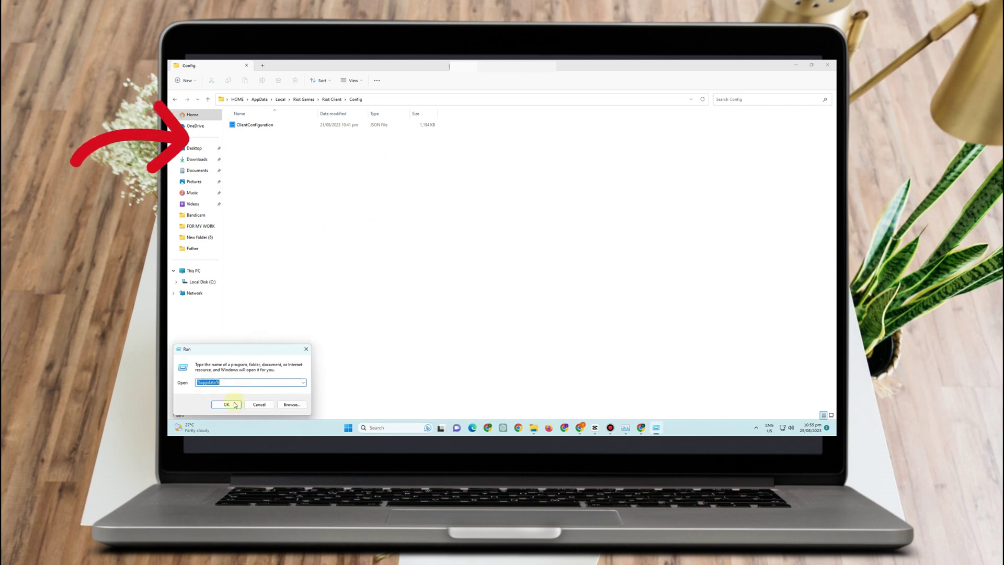
left_click(226, 405)
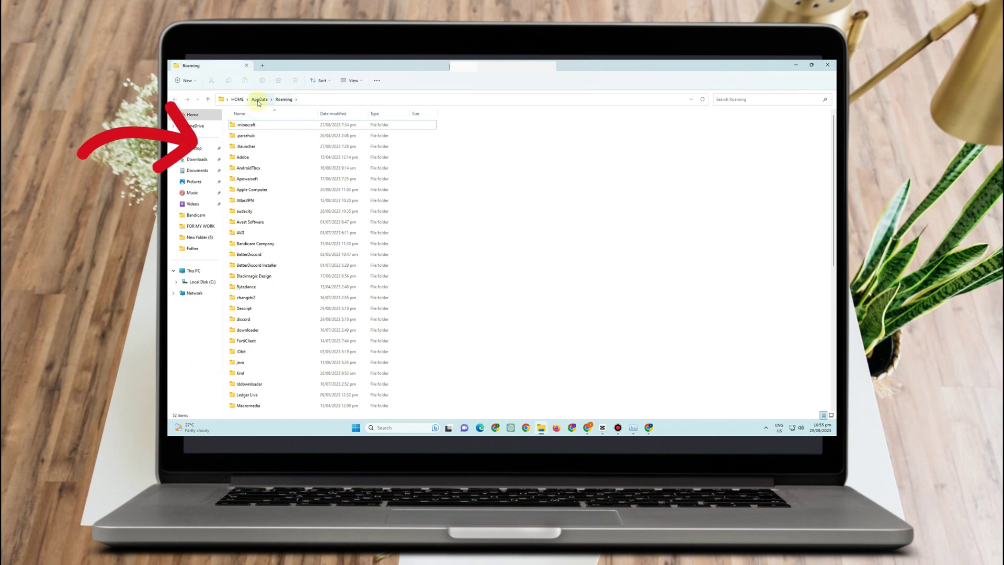
left_click(258, 101)
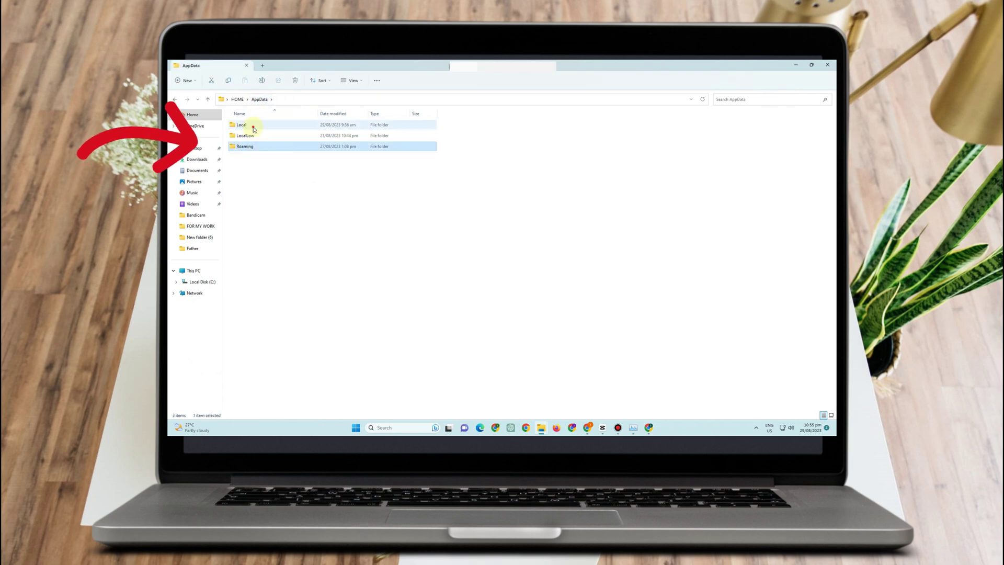
double_click(253, 125)
scroll(254, 210, "down", 15)
left_click(257, 354)
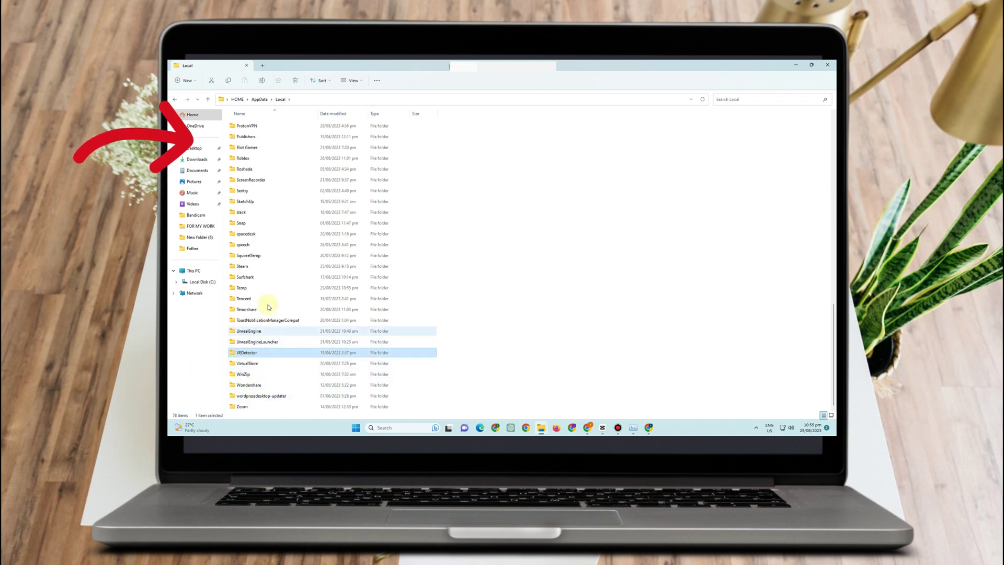
- Open the VALORANT shortcut's file location from its context menu
scroll(268, 305, "up", 1)
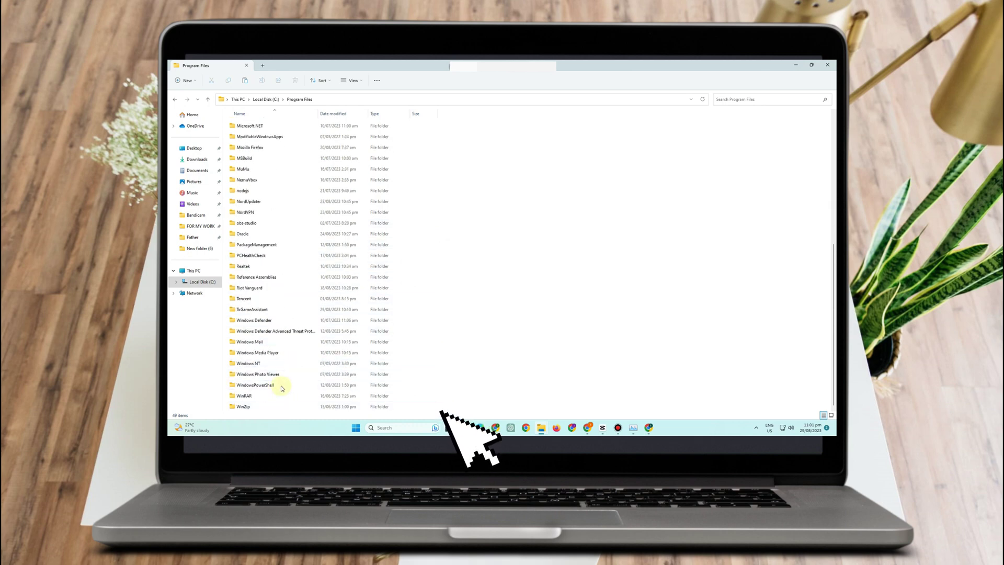
scroll(290, 347, "up", 1)
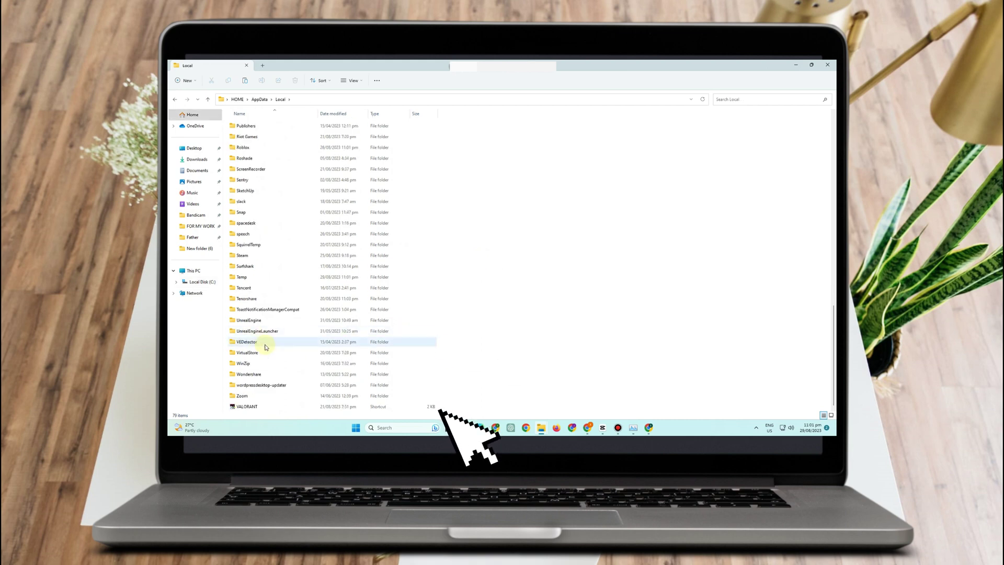
right_click(249, 407)
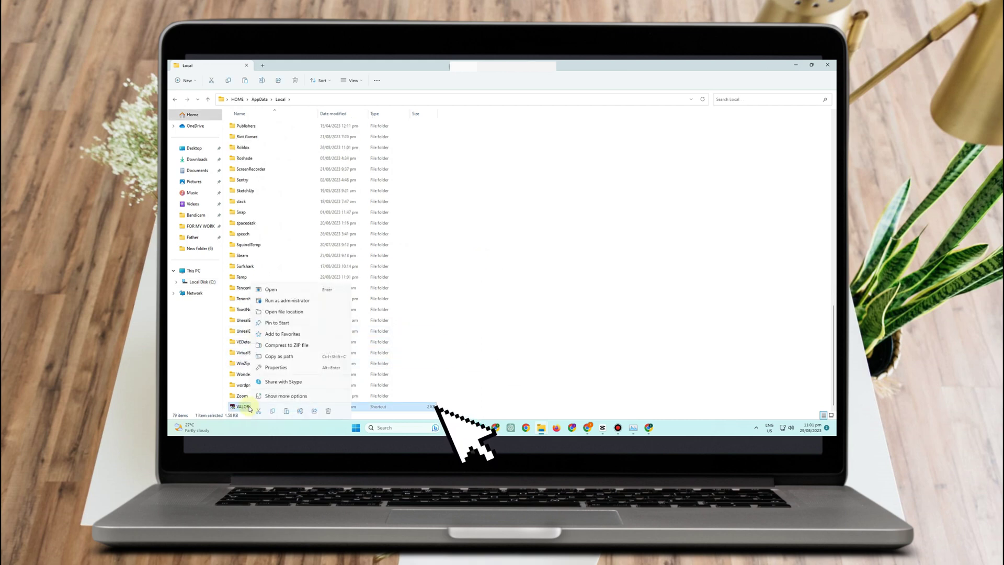
left_click(281, 312)
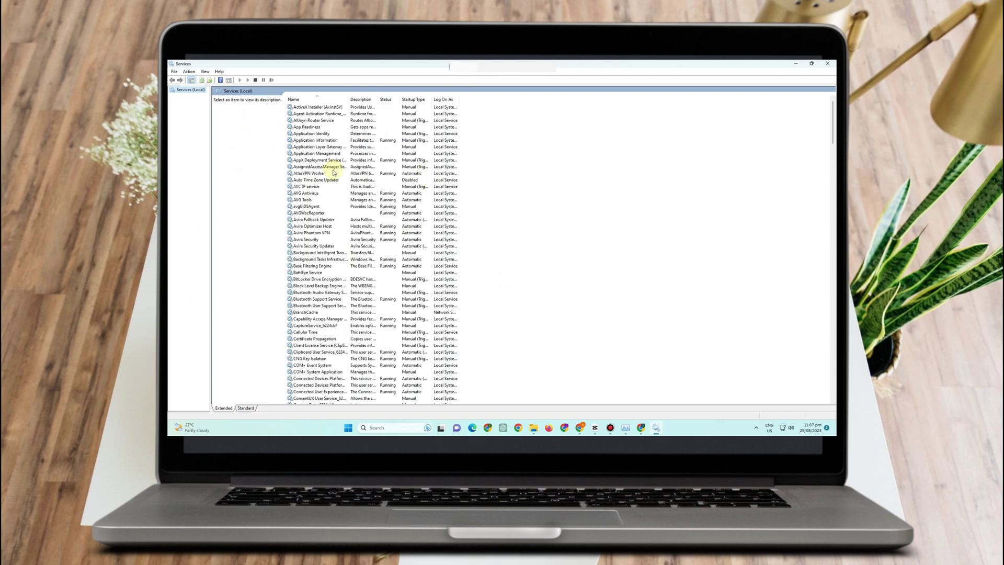
- Set the vgc service's startup type to Automatic in its Properties and start the service
key("v")
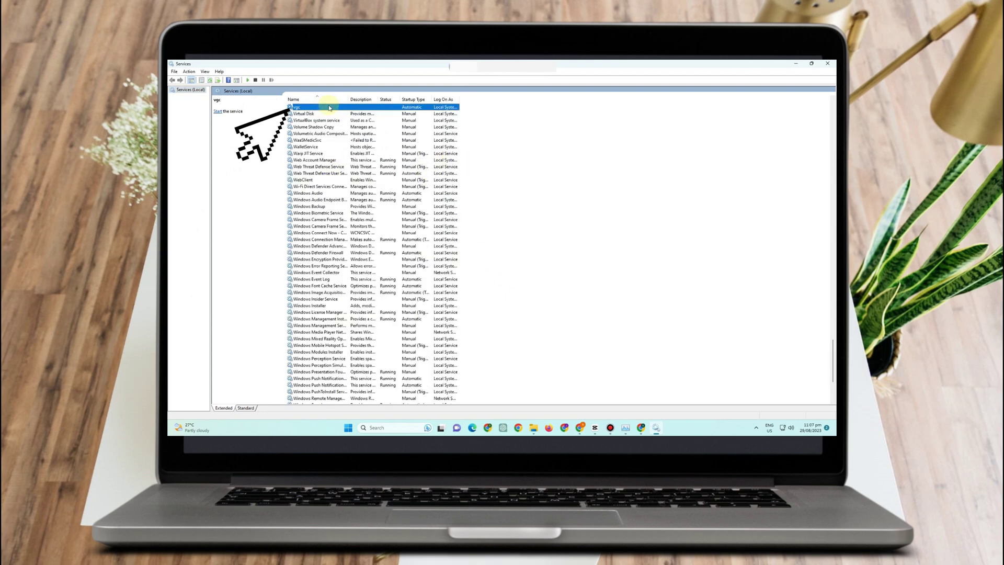
right_click(331, 108)
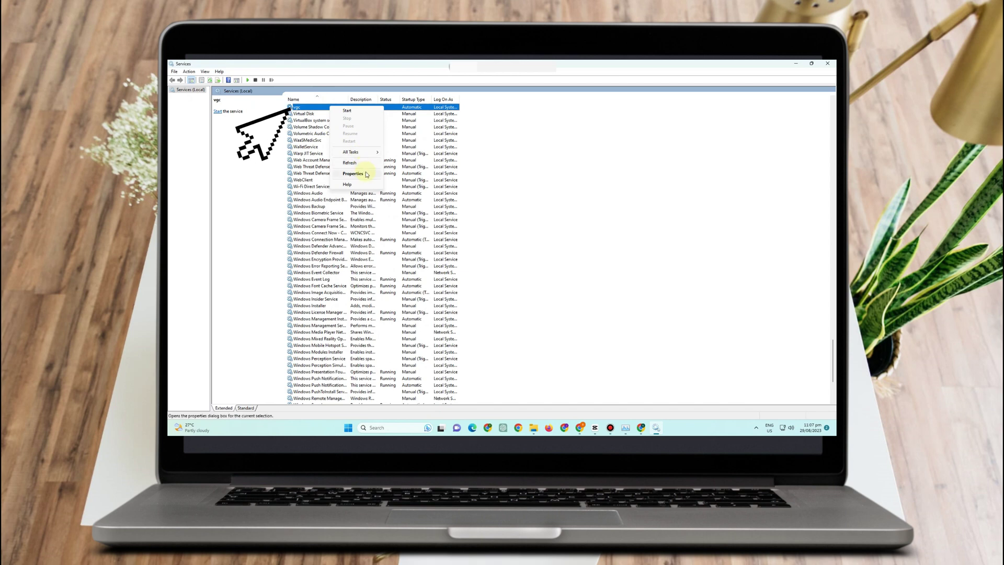
left_click(353, 174)
left_click(485, 236)
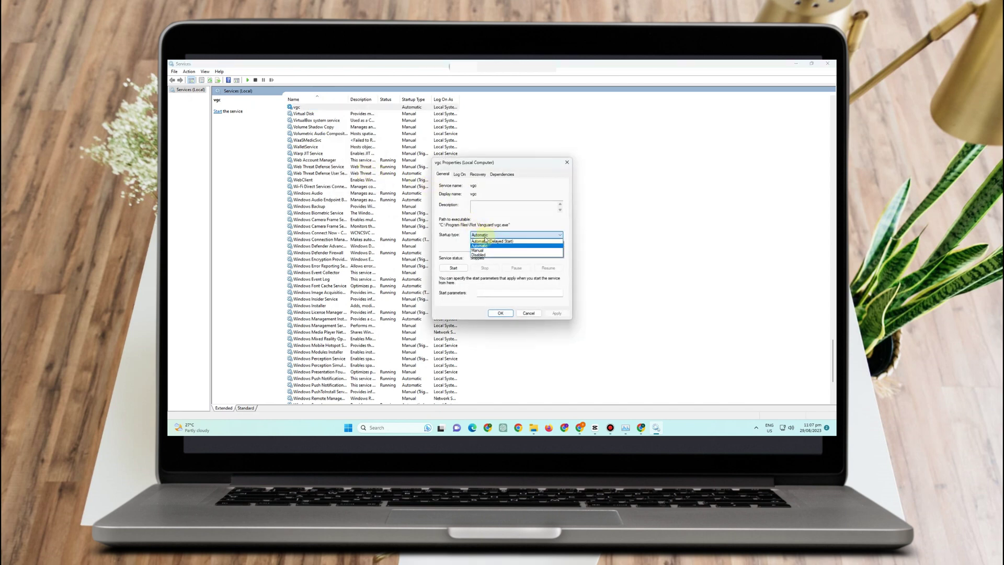
left_click(490, 246)
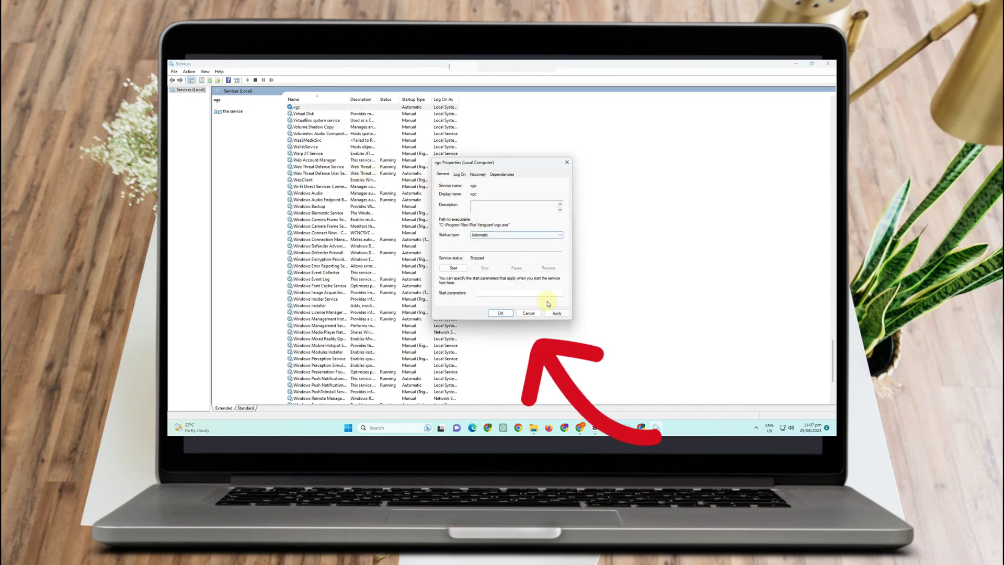
left_click(557, 314)
left_click(501, 313)
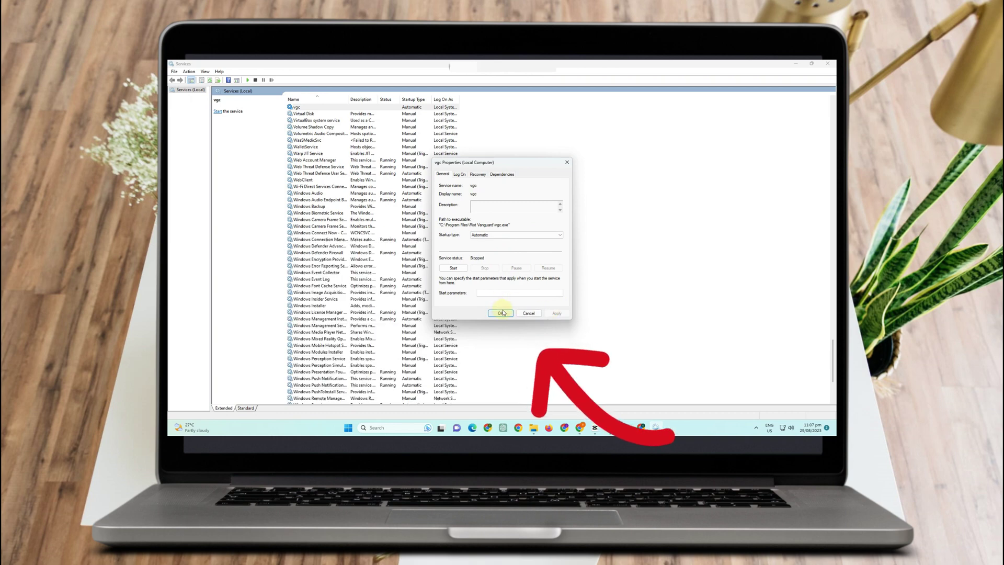
left_click(217, 111)
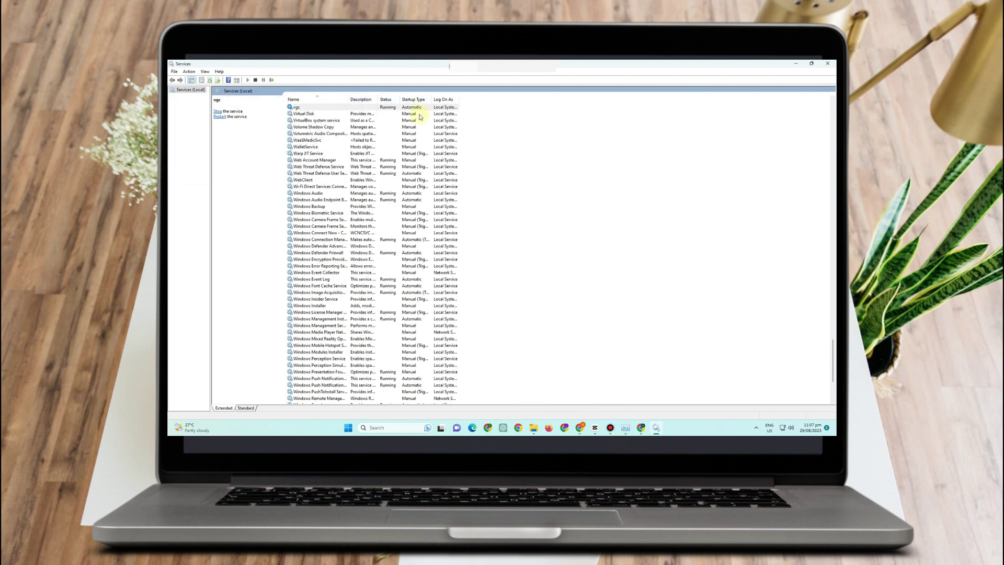
- Launch Command Prompt as administrator via a 'cmd' search and move it to the screen centre
left_click(399, 429)
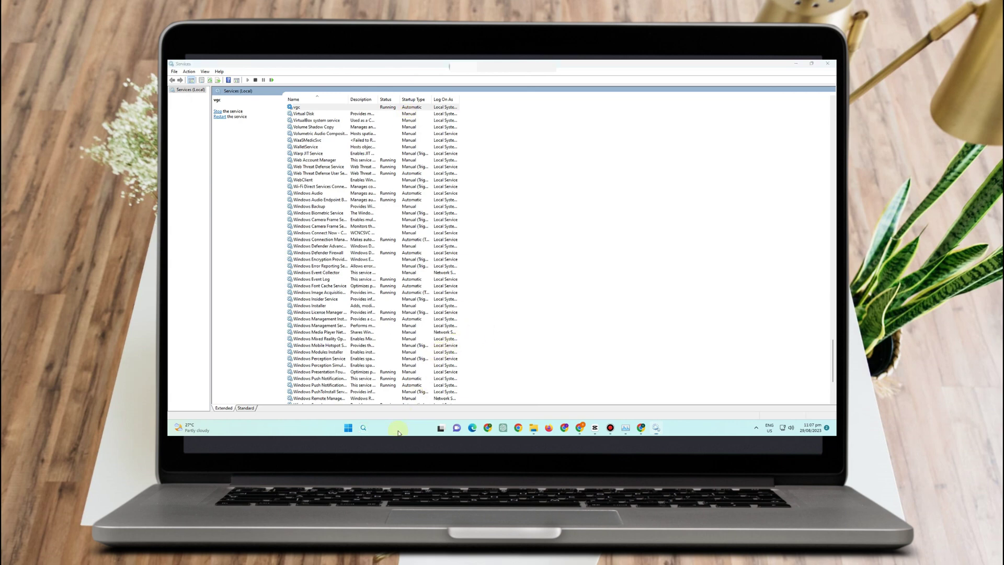
type("cmd")
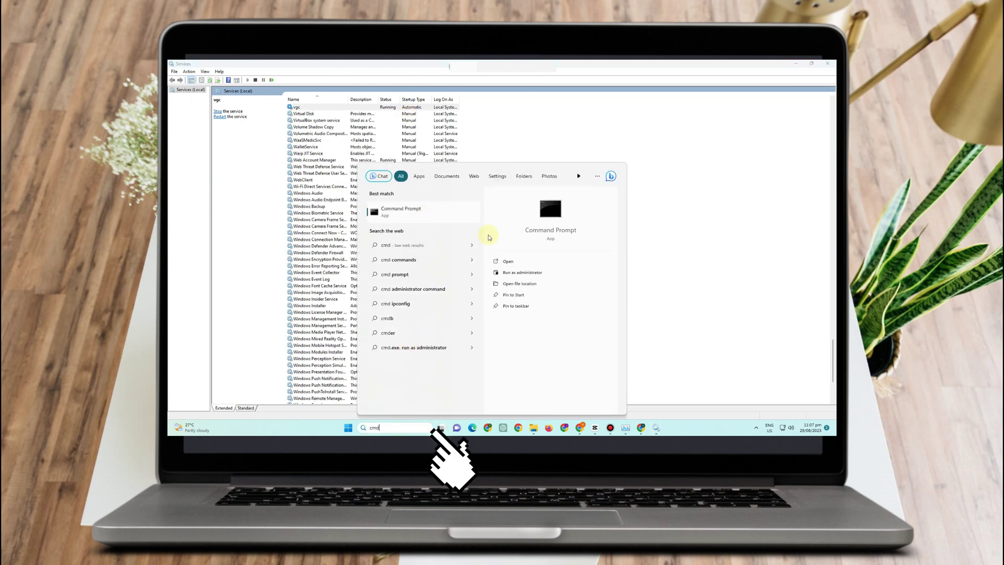
left_click(515, 272)
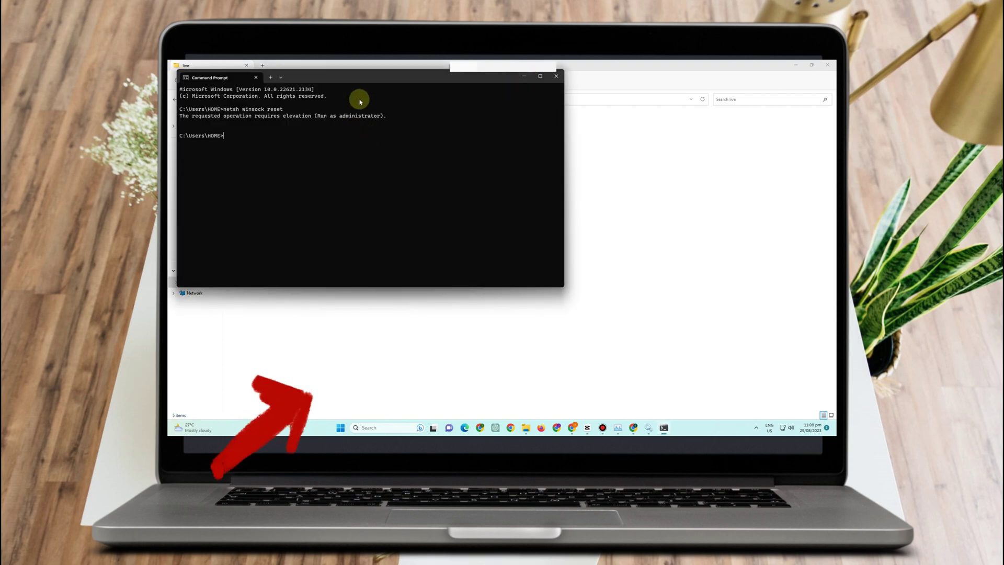
left_click_drag(392, 83, 500, 139)
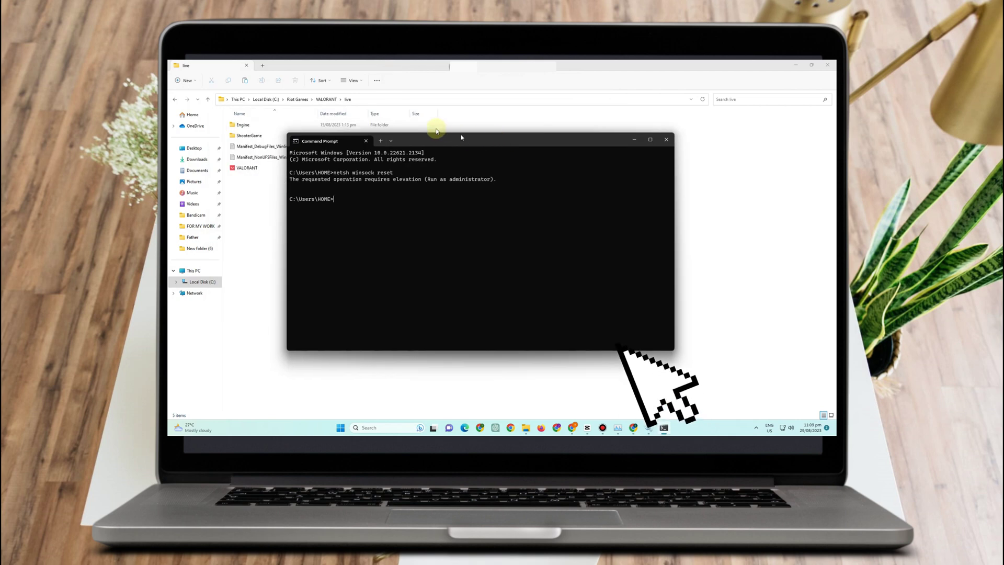
left_click_drag(437, 132, 385, 120)
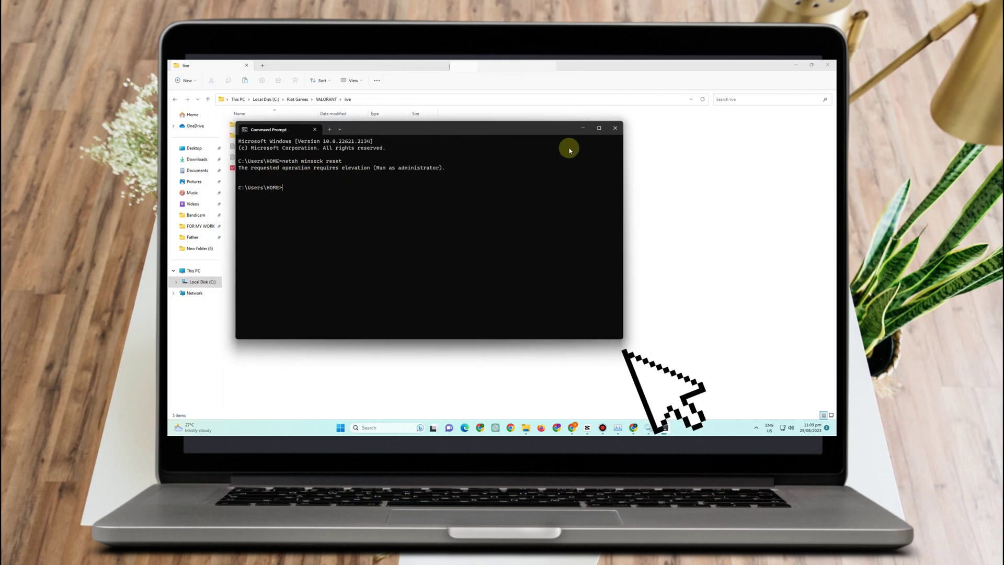
left_click(676, 215)
- Close Command Prompt by running exit, returning to the Services window
key("alt+Tab")
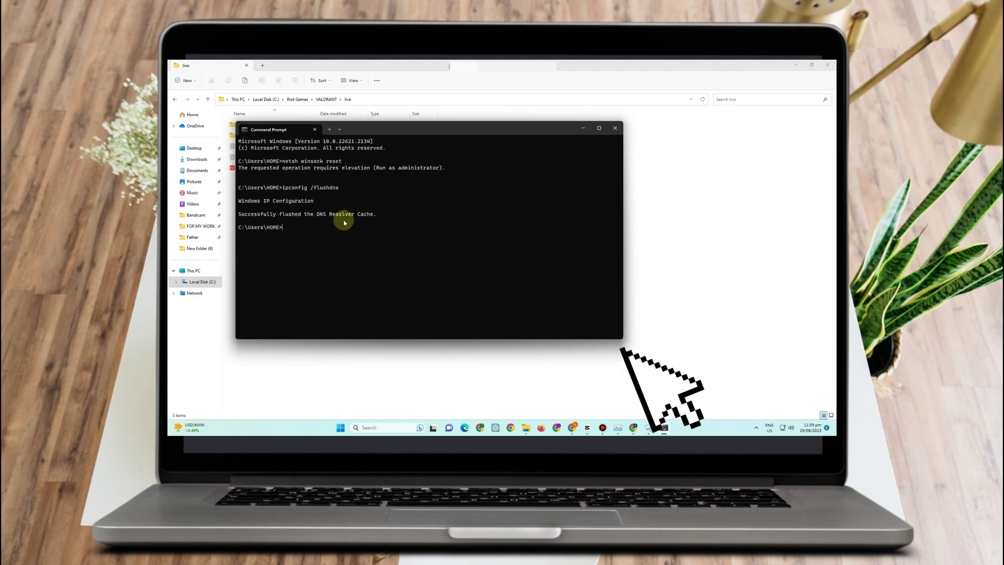
left_click(688, 212)
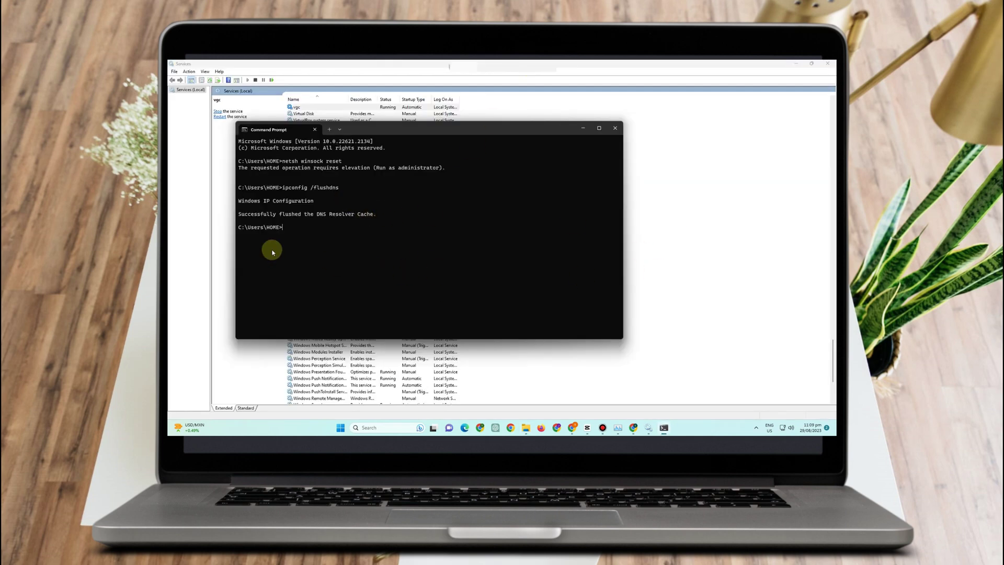
type("xit")
key("Return")
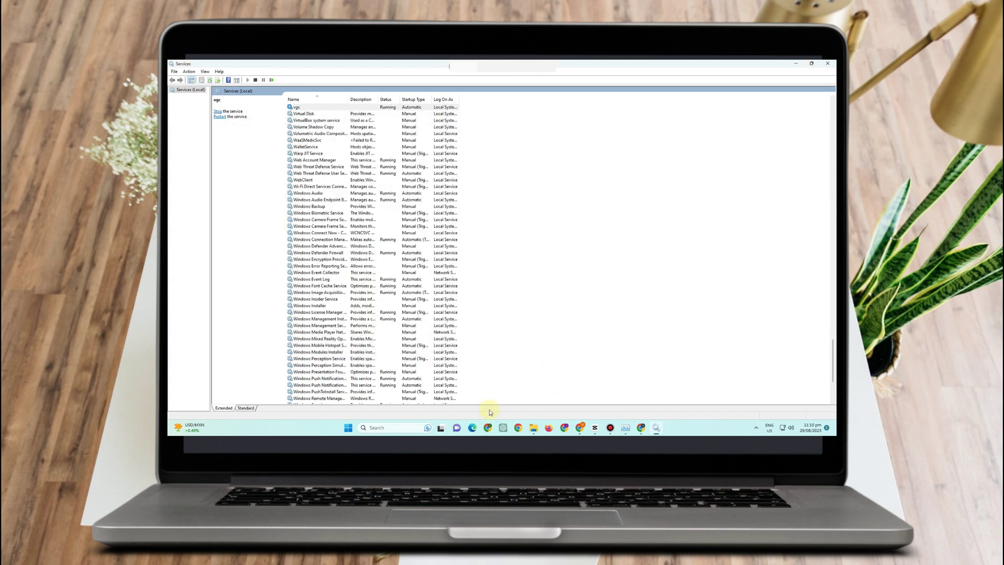
left_click(348, 427)
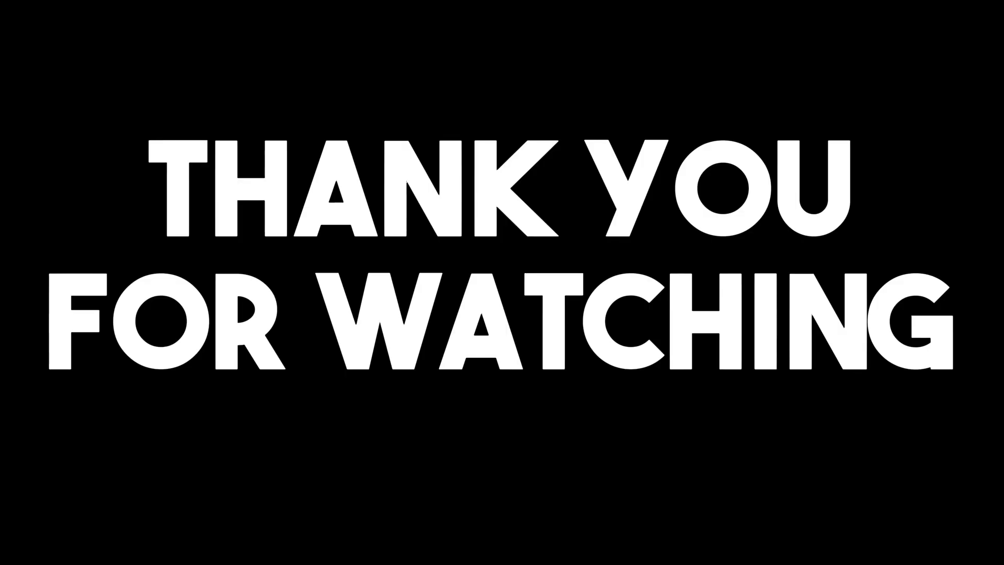